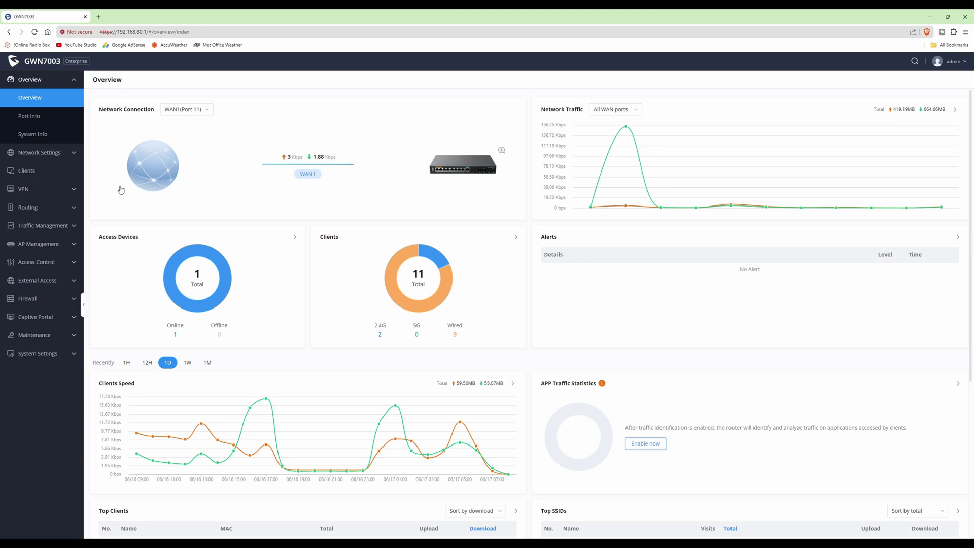
- Start a new inbound rule in the firewall's traffic rules, named "Block IoT to Management", with IP family Any
left_click(36, 303)
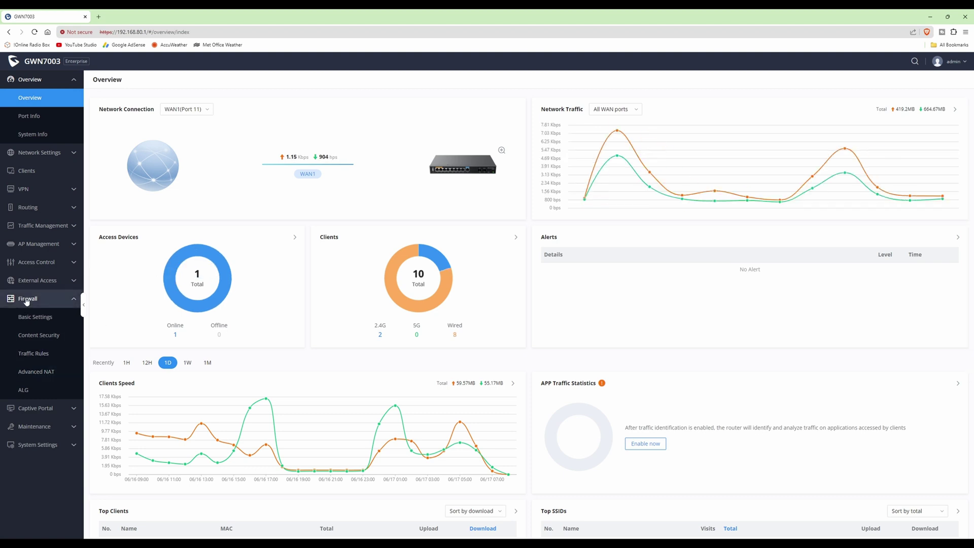
left_click(45, 356)
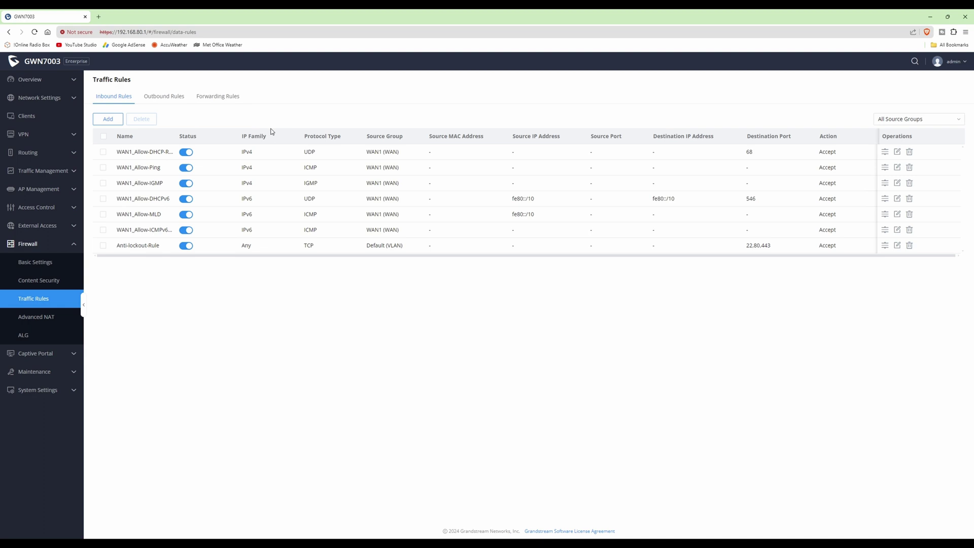
left_click(109, 119)
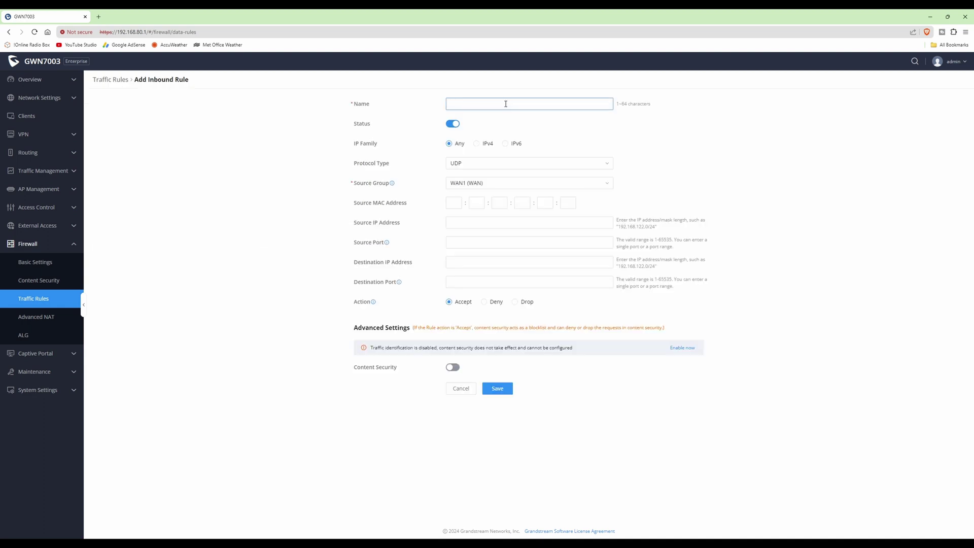
type("Block IoT to Management")
left_click(450, 146)
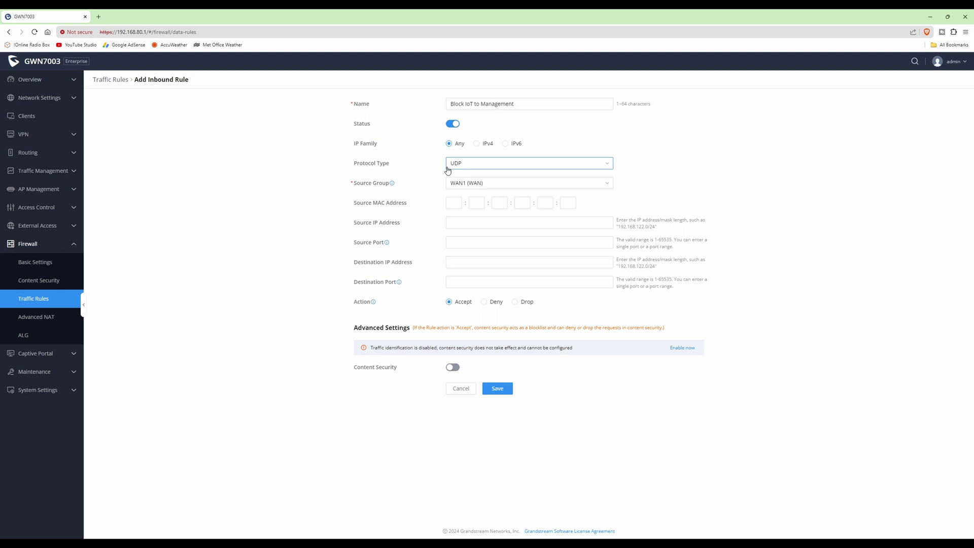
- Set the rule's protocol type to UDP/TCP and its source group to IoT VLAN
left_click(483, 168)
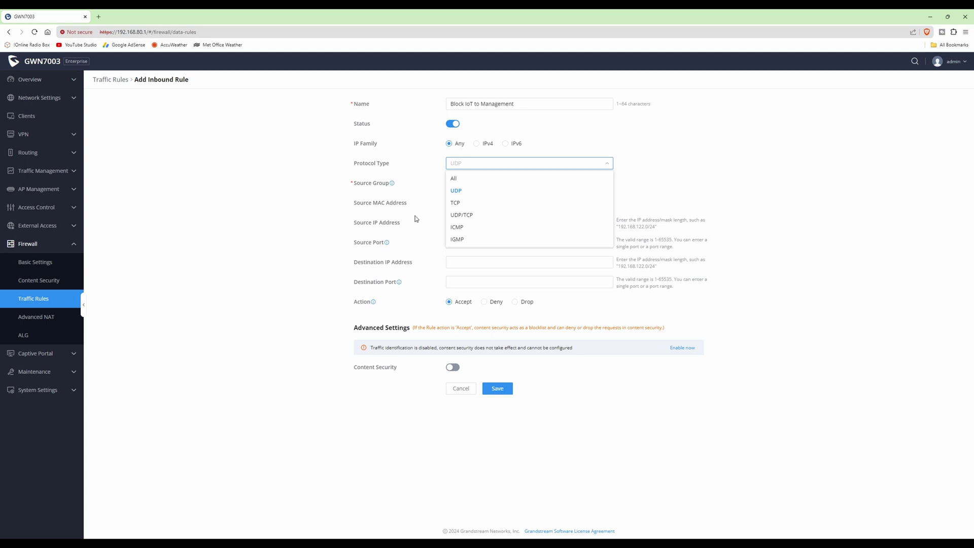
left_click(462, 217)
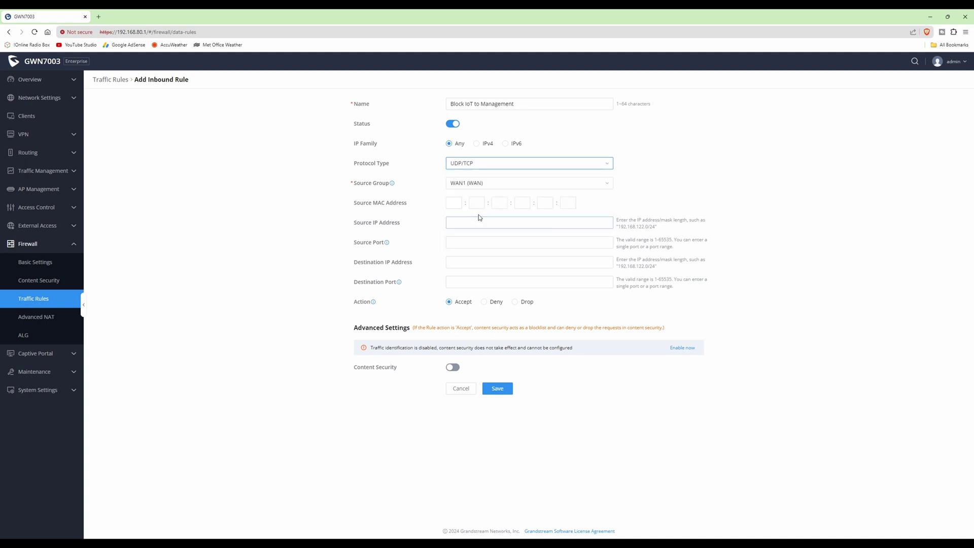
left_click(502, 186)
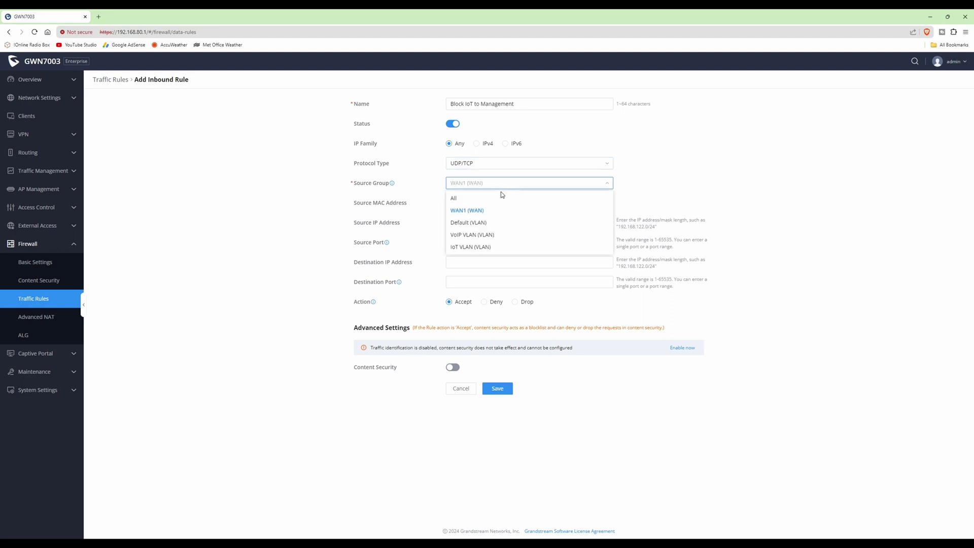
left_click(475, 251)
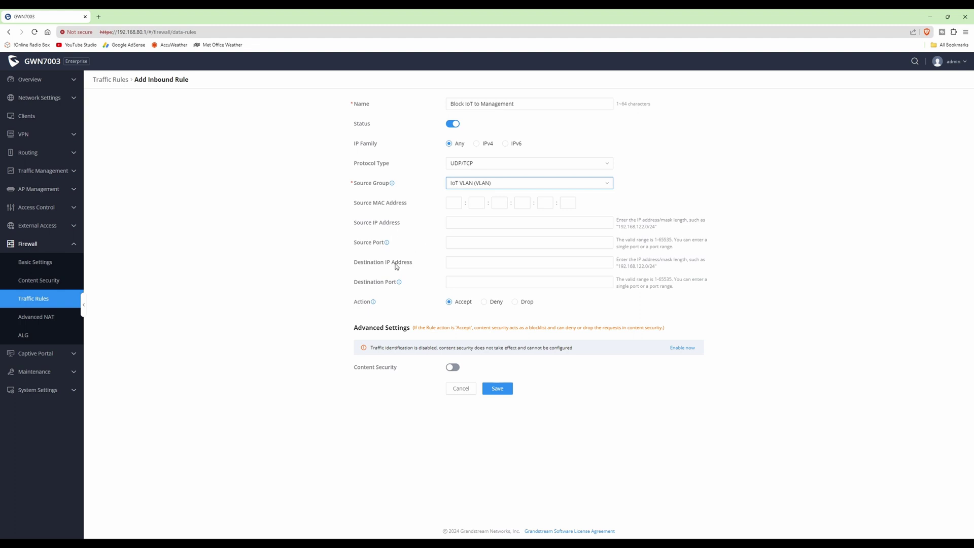
- Set the rule's destination to IP 192.168.4.1 on ports 22,80,443 with action Drop, and save it
left_click(483, 262)
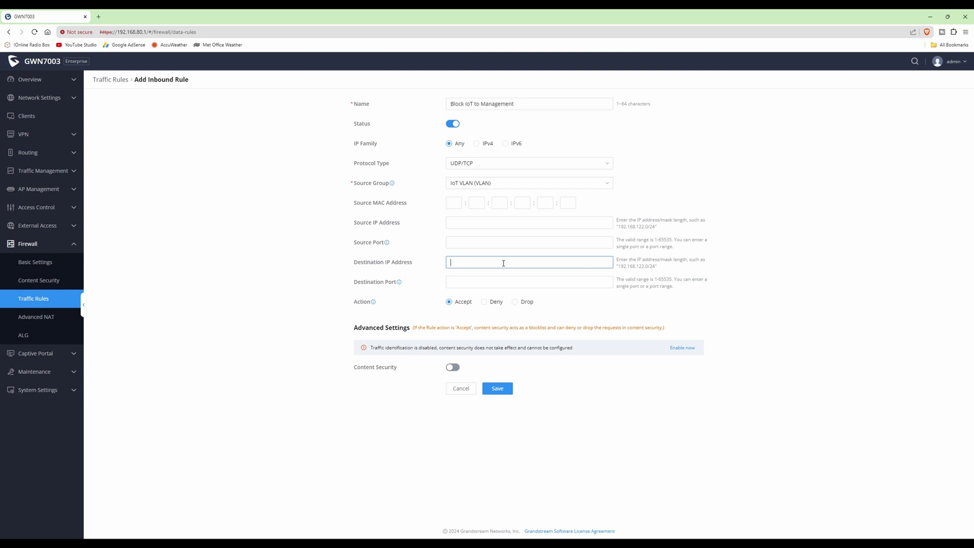
type("192.168.4.1")
left_click(508, 281)
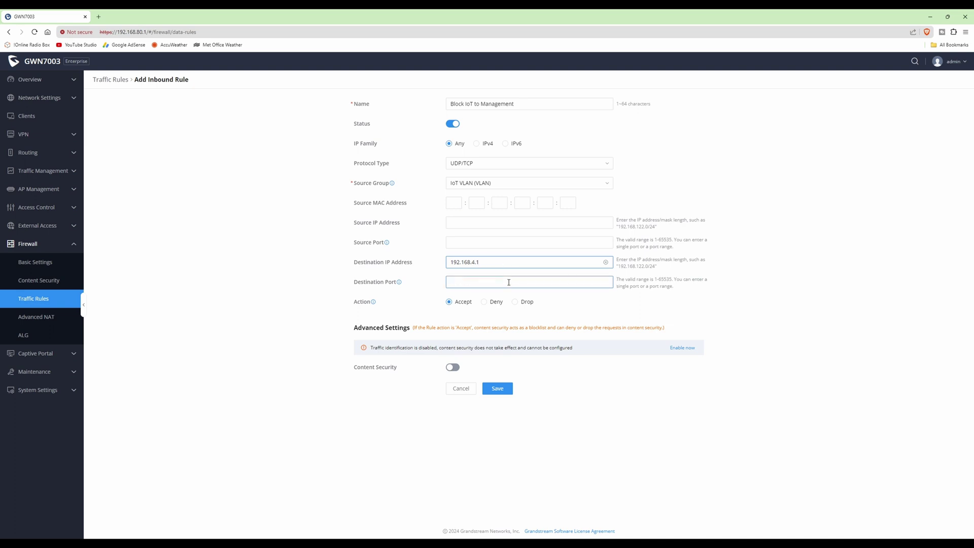
type("22,80,443")
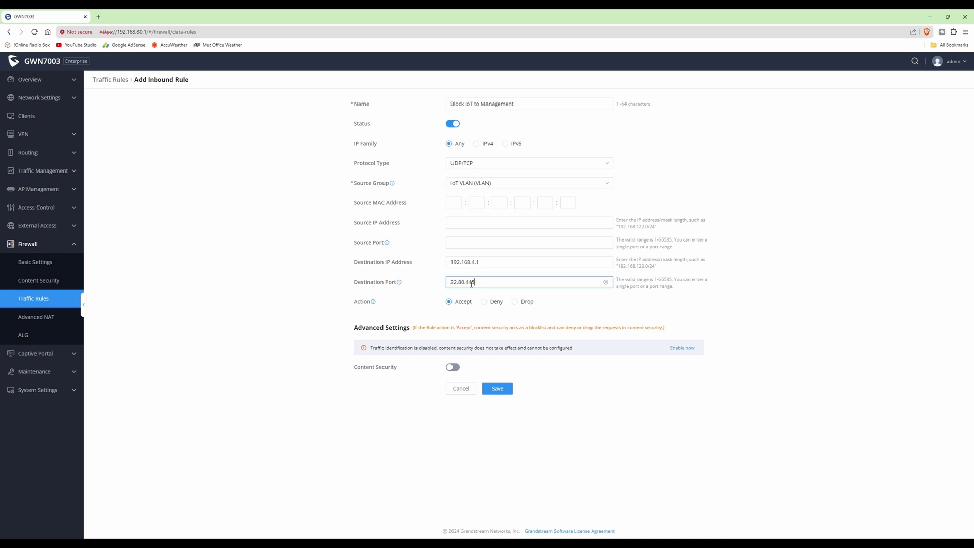
left_click(482, 261)
left_click(514, 303)
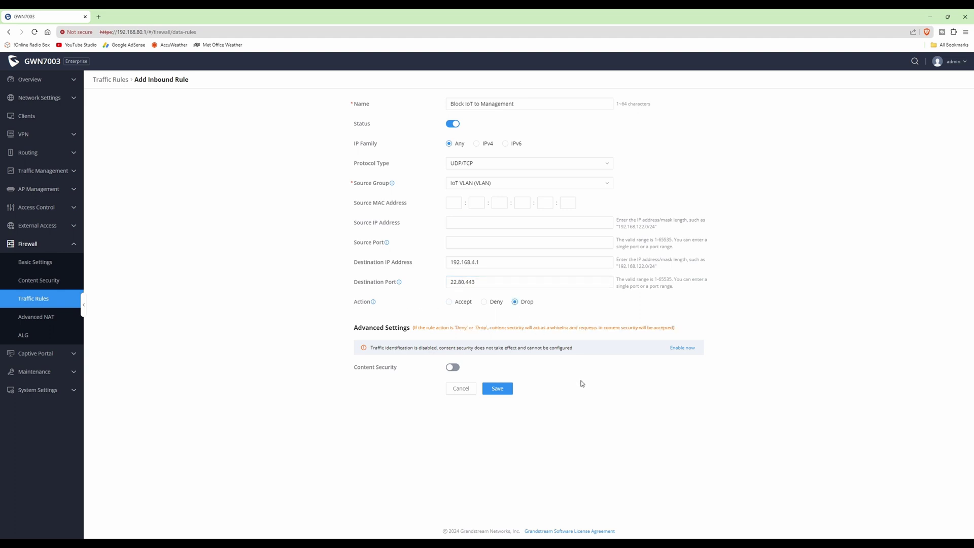
left_click(499, 389)
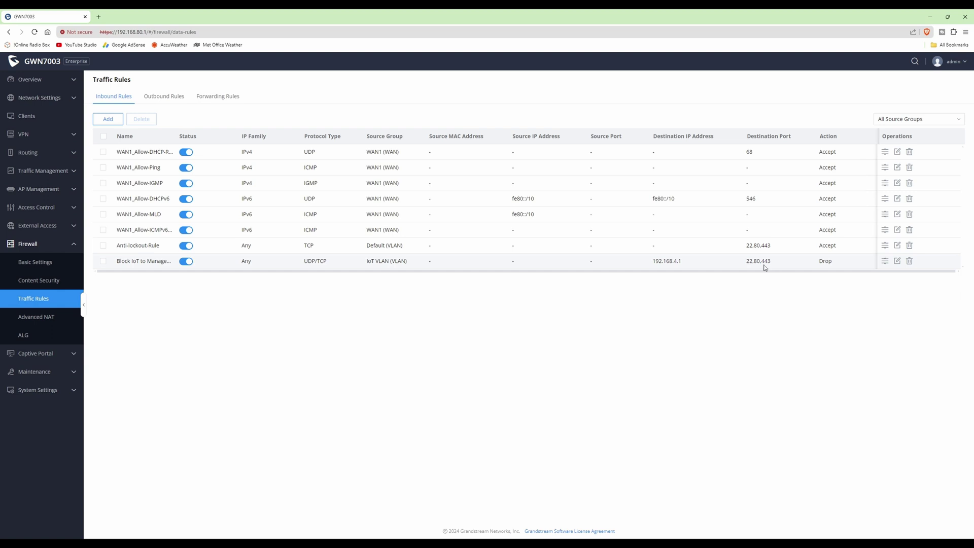
- Add and save an inbound rule "Allow IoT to Router" that accepts protocol type All from source group IoT VLAN to destination IP 192.168.4.1
left_click(109, 121)
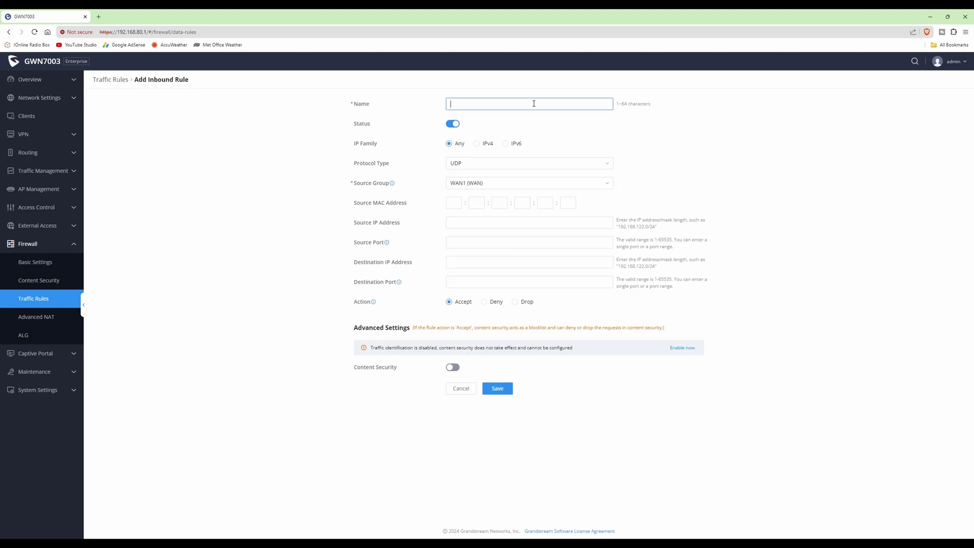
type("Allow IoT to Router")
left_click(489, 168)
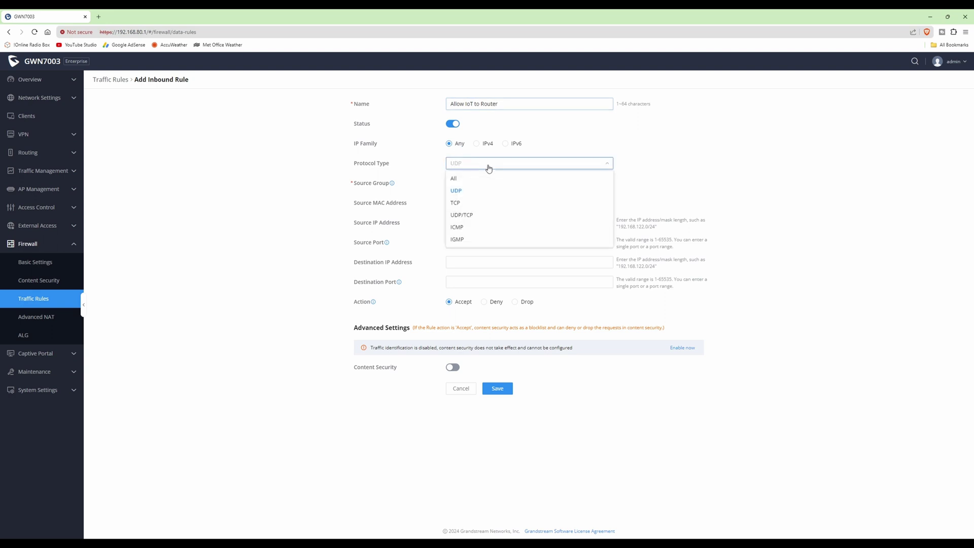
left_click(453, 181)
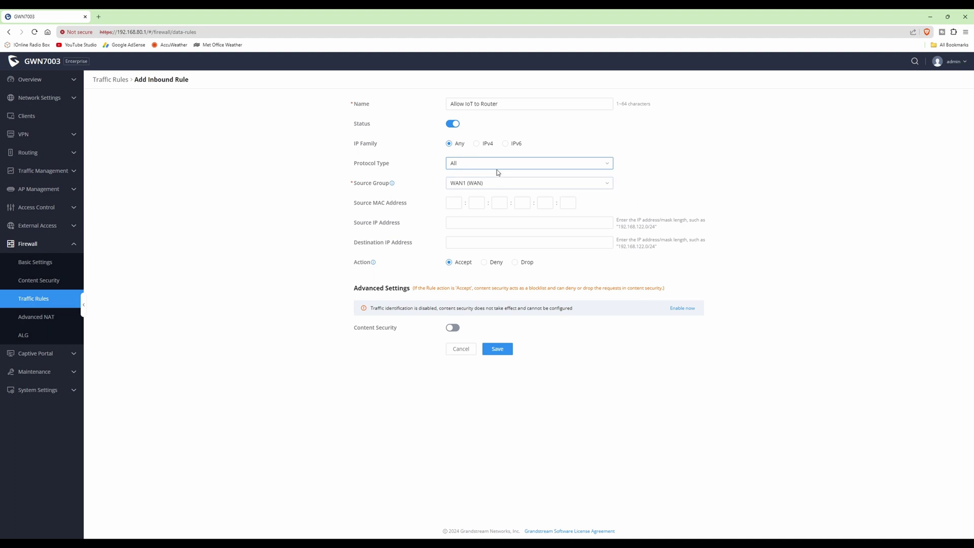
left_click(500, 185)
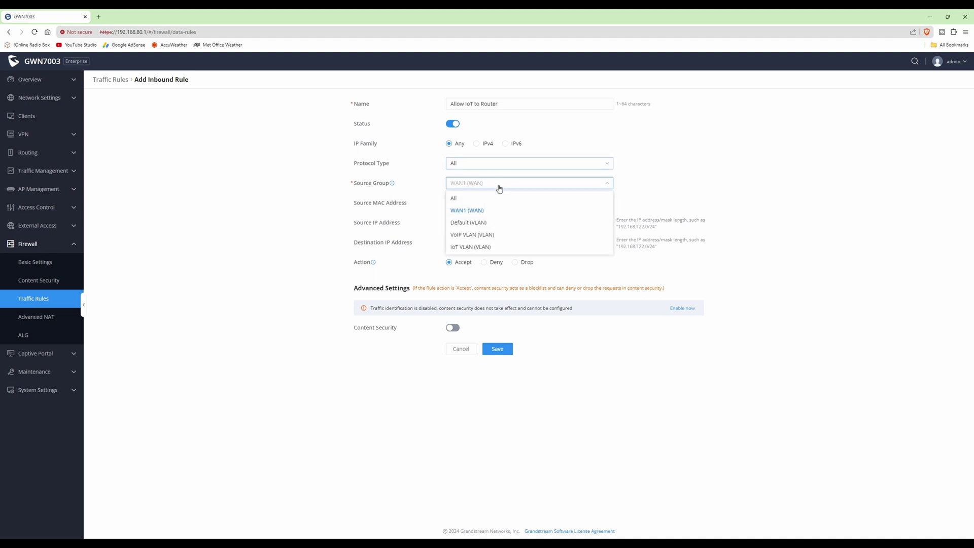
left_click(467, 248)
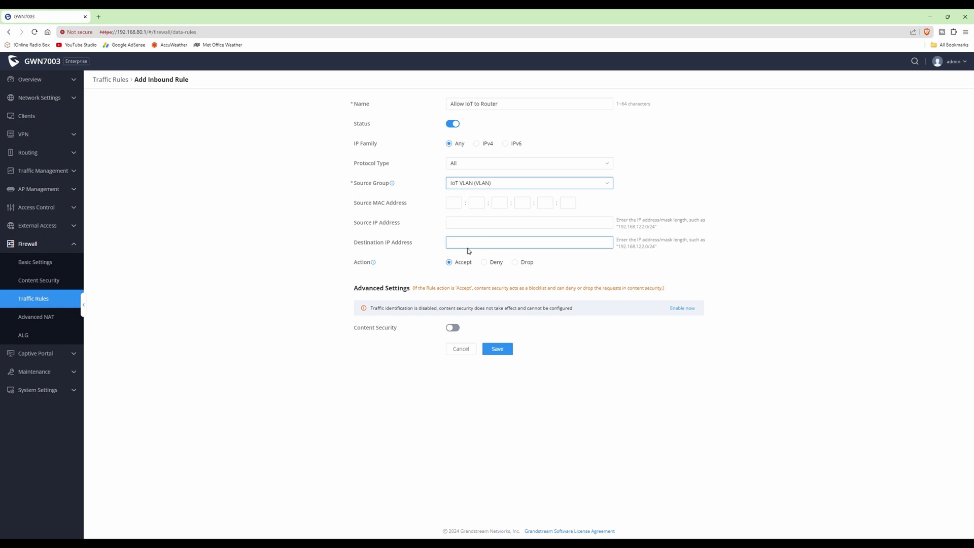
left_click(494, 242)
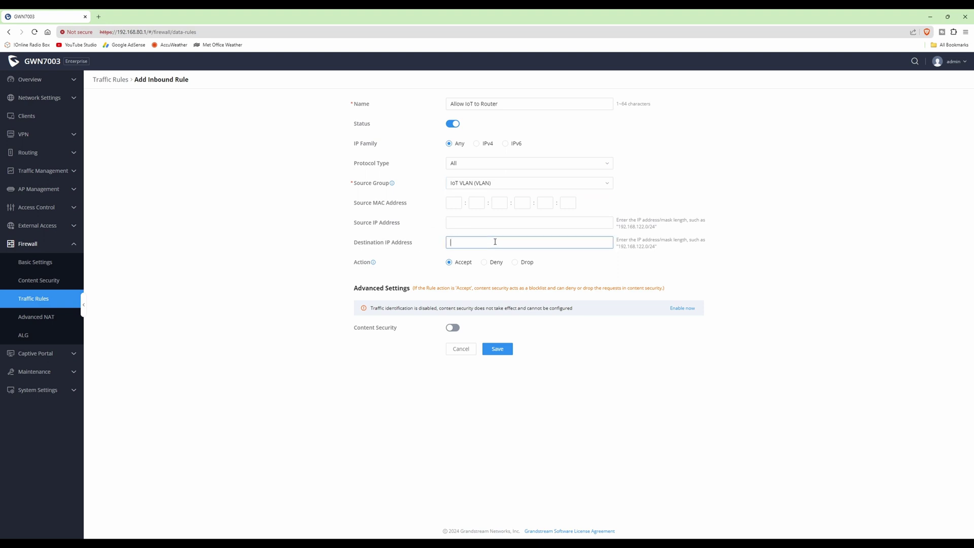
type("192.168.4.1")
left_click(498, 350)
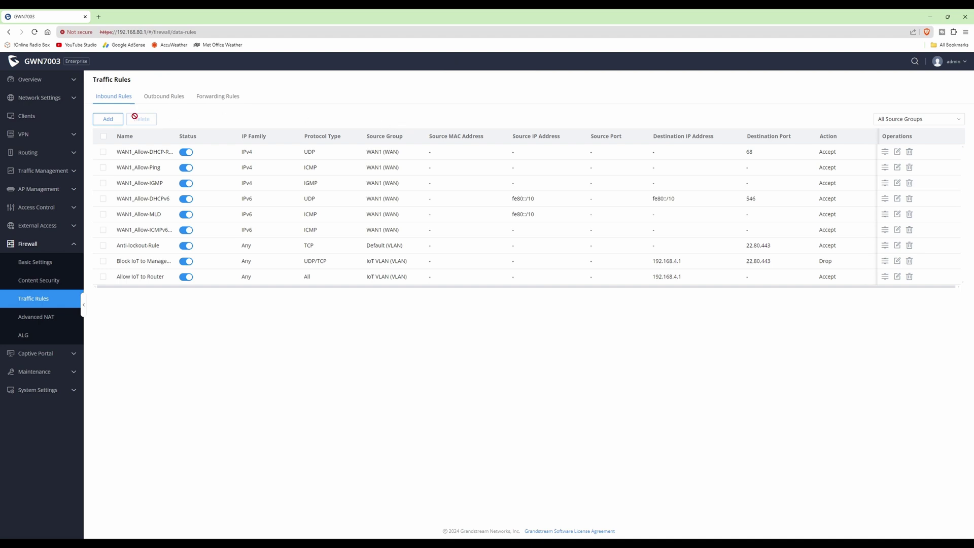
- Add and save an inbound rule "Block IoT to 10.x network" that drops protocol type All from source group IoT VLAN to 10.0.0.0/8
left_click(108, 119)
left_click(533, 104)
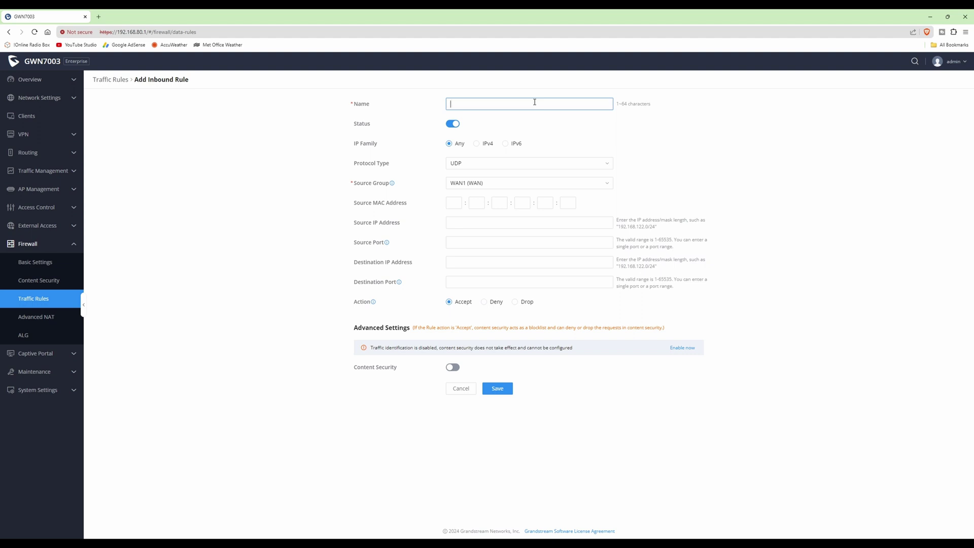
type("Block IoT to 10.x network")
left_click(497, 163)
left_click(454, 180)
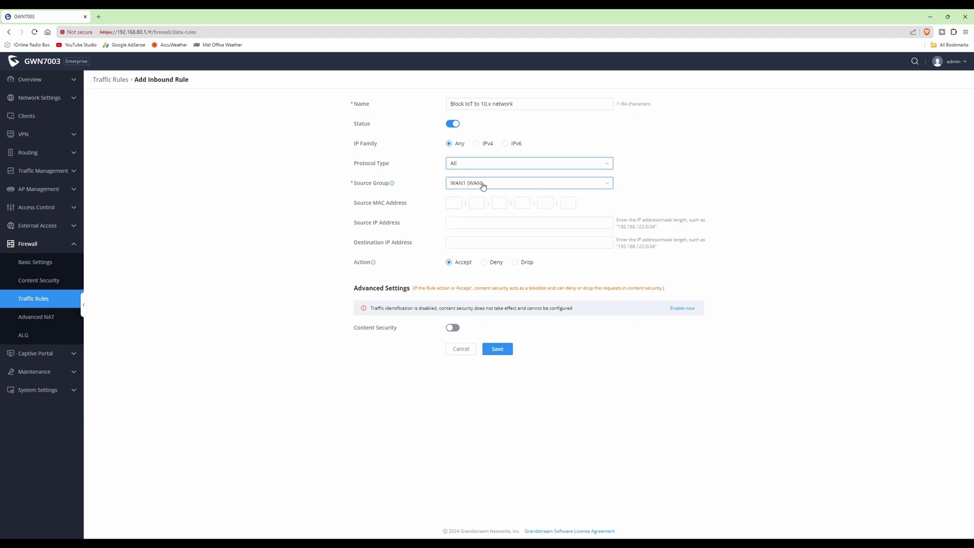
left_click(495, 184)
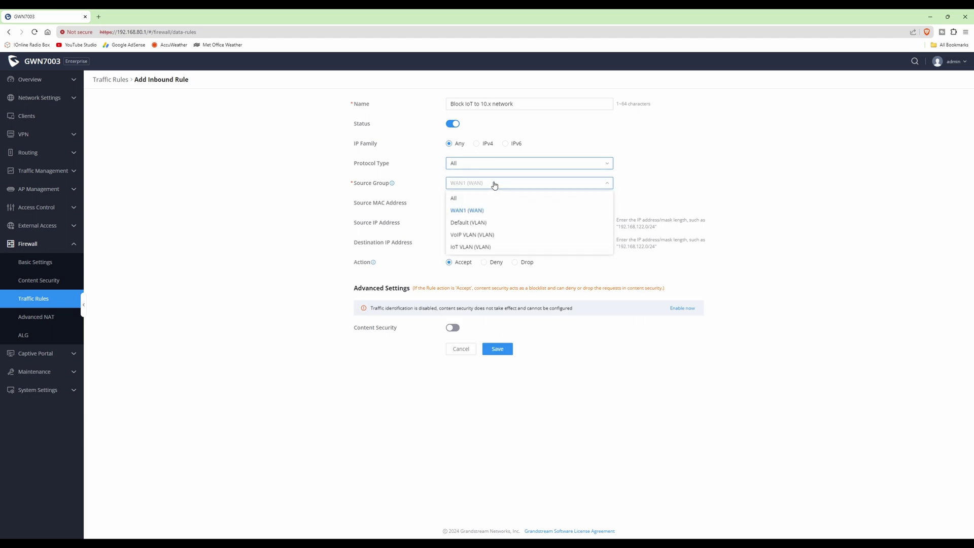
left_click(469, 244)
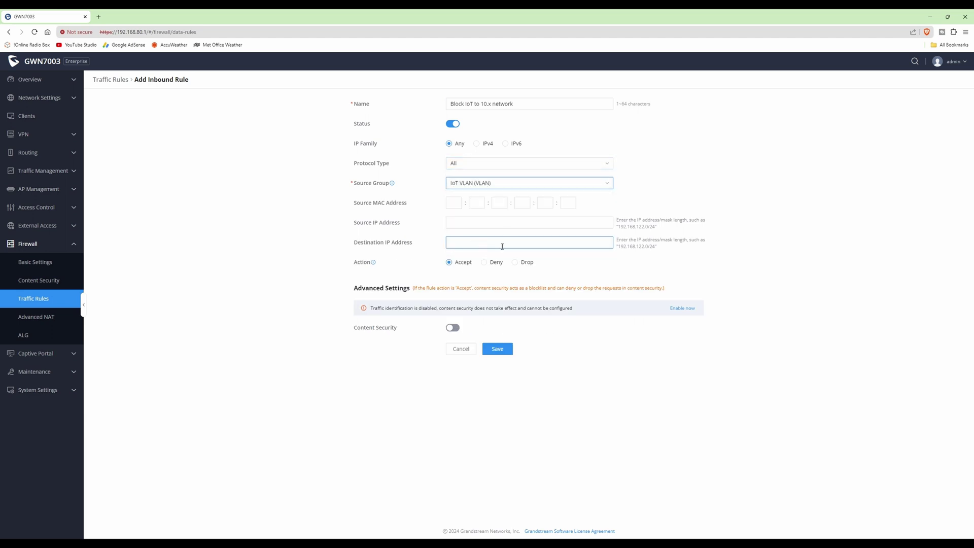
left_click(506, 240)
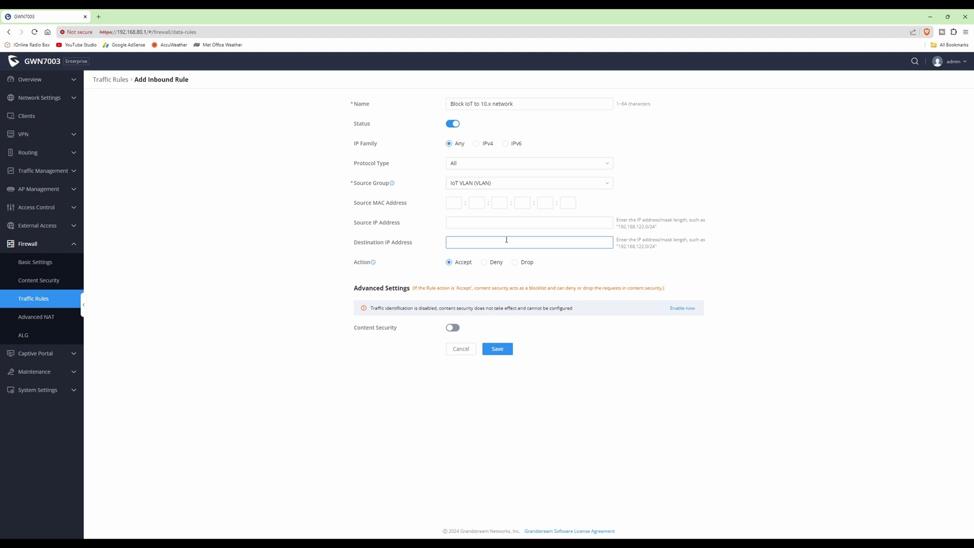
type("10.0.0.0/8")
left_click(515, 262)
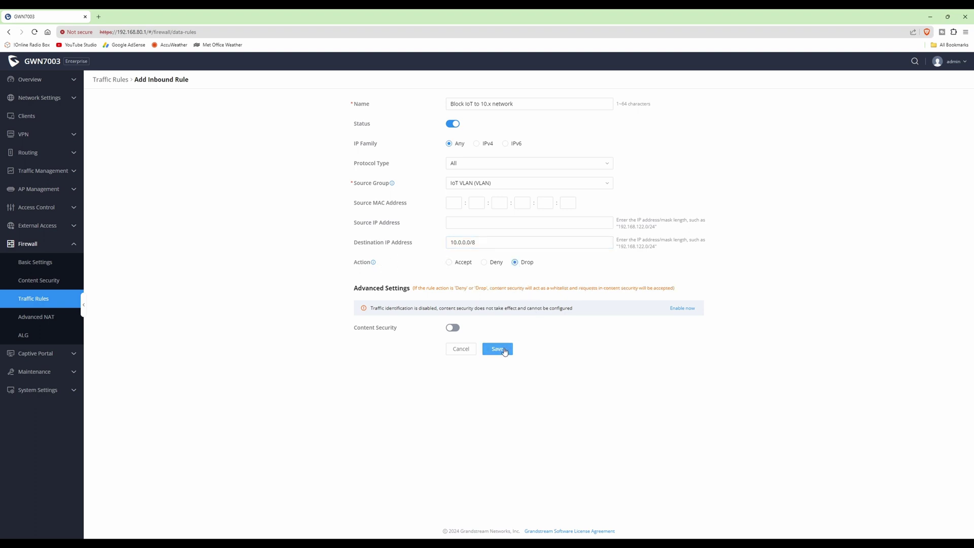
left_click(504, 349)
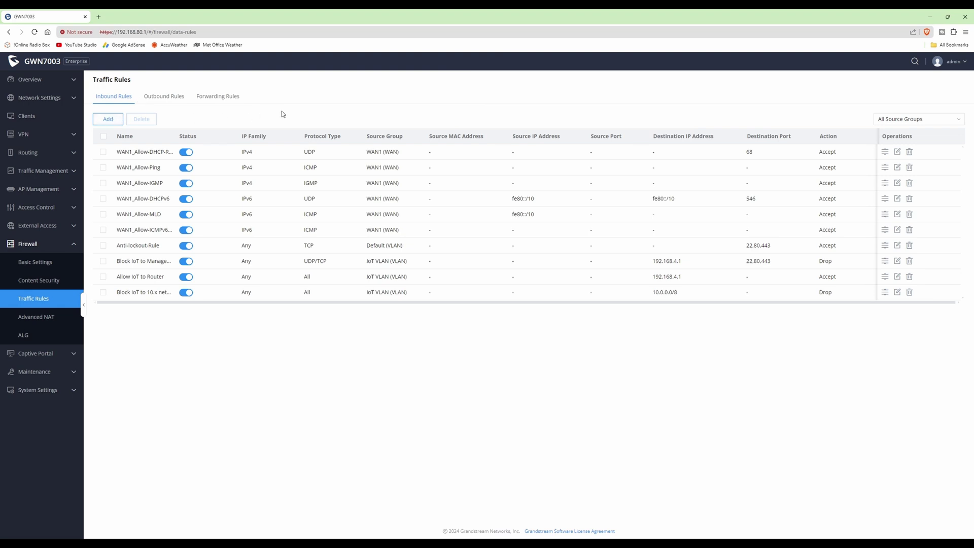
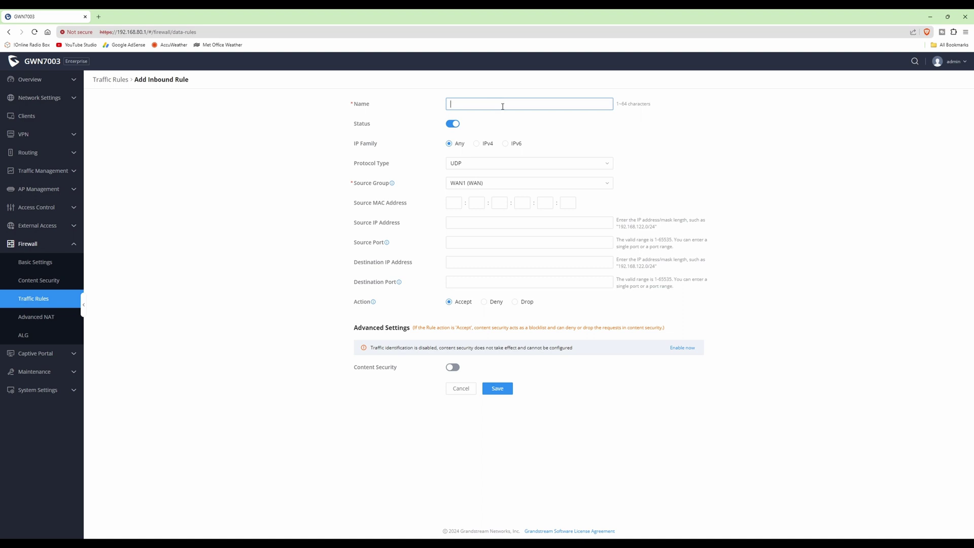
- Add and save an inbound rule "Block IoT to 172.x network" that drops protocol type All from source group IoT VLAN to 172.16.0.0/12
type("Block IoT to 172.x network")
left_click(474, 170)
left_click(463, 180)
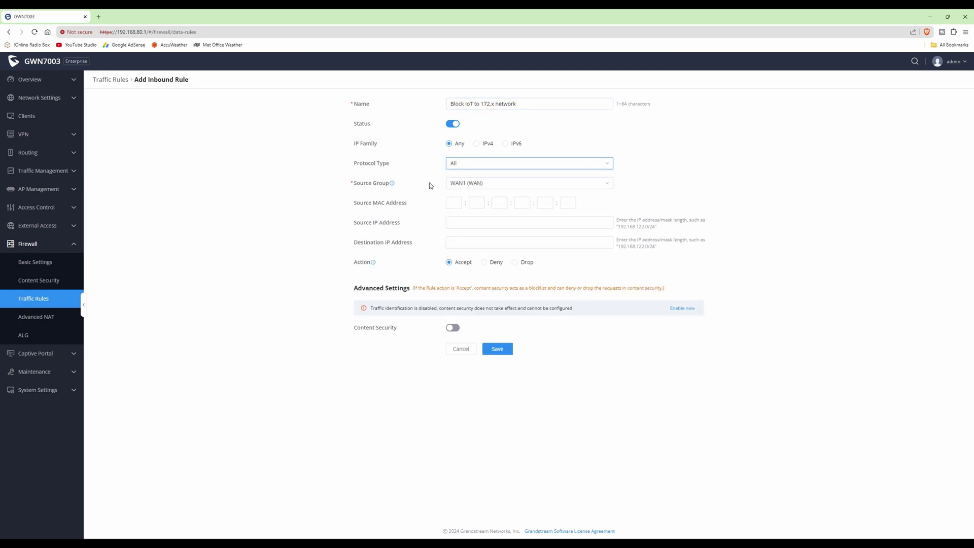
left_click(489, 184)
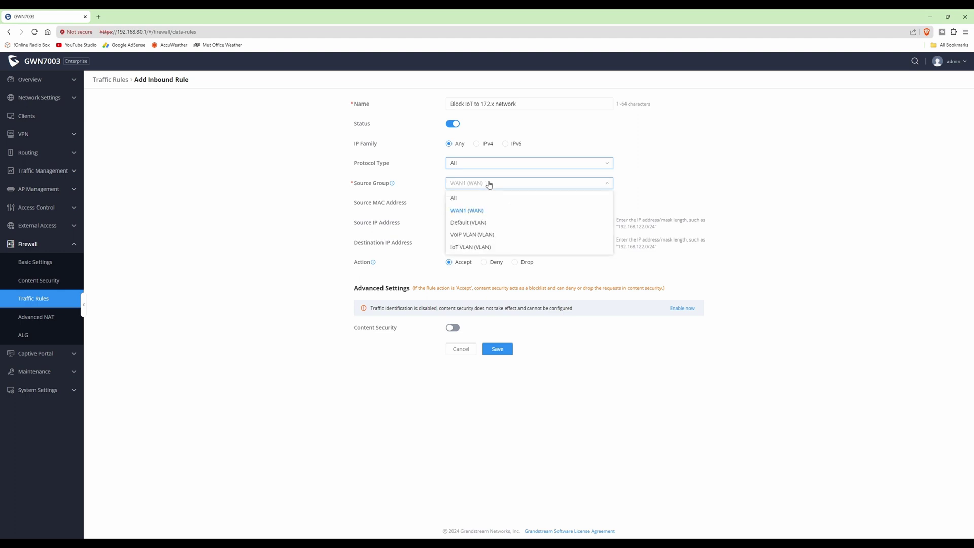
left_click(481, 248)
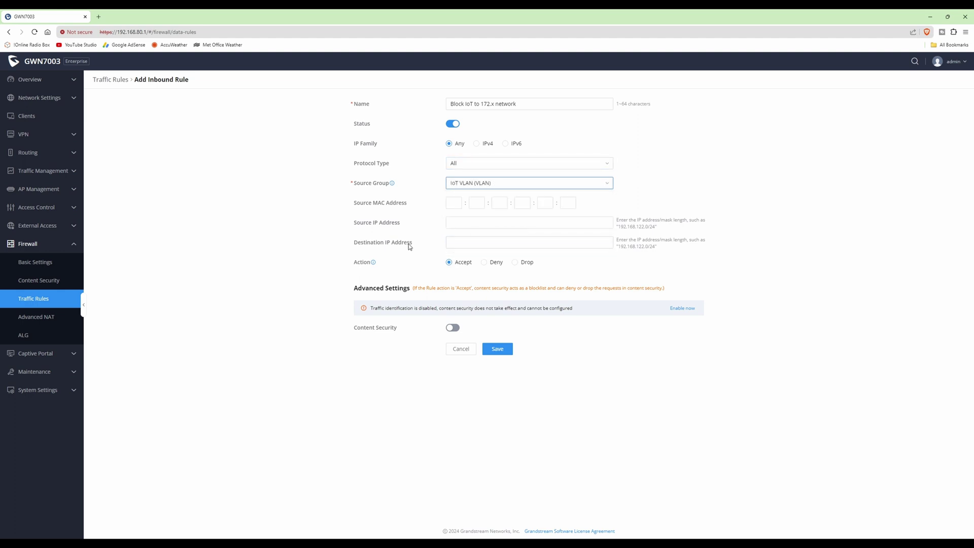
left_click(509, 242)
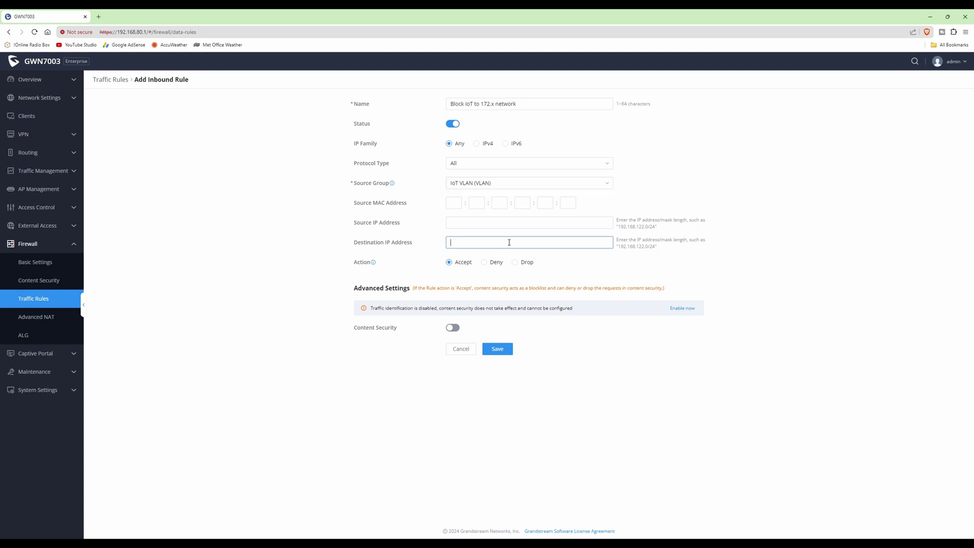
type("172.16.0.0/12")
left_click(514, 263)
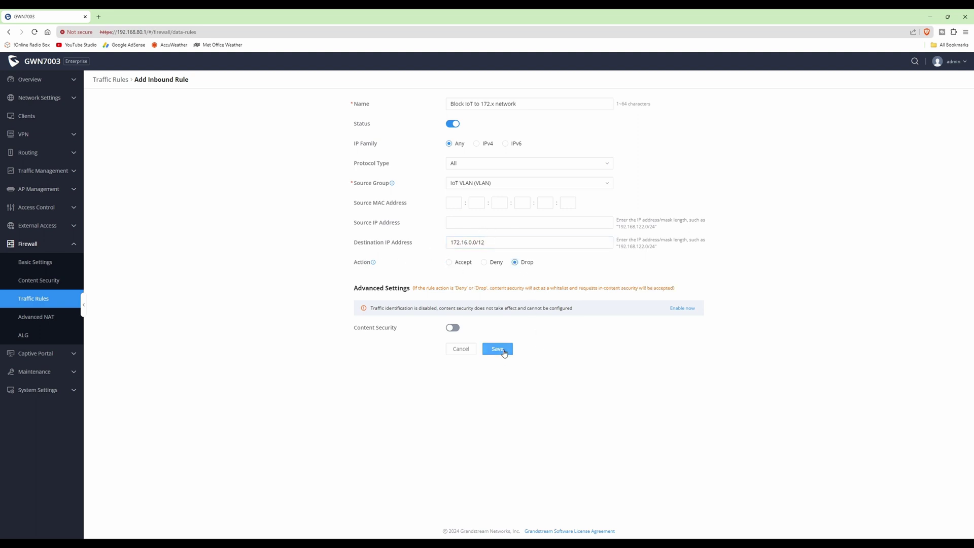
left_click(497, 350)
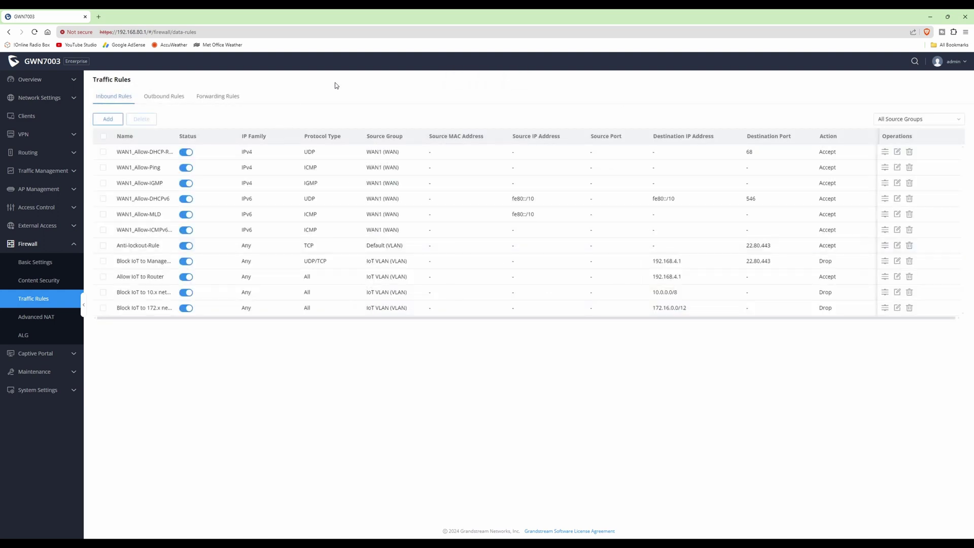
- Add and save an inbound rule "Block IoT to 192.x network" that drops protocol type All from source group IoT VLAN to 192.168.0.0/16
left_click(108, 119)
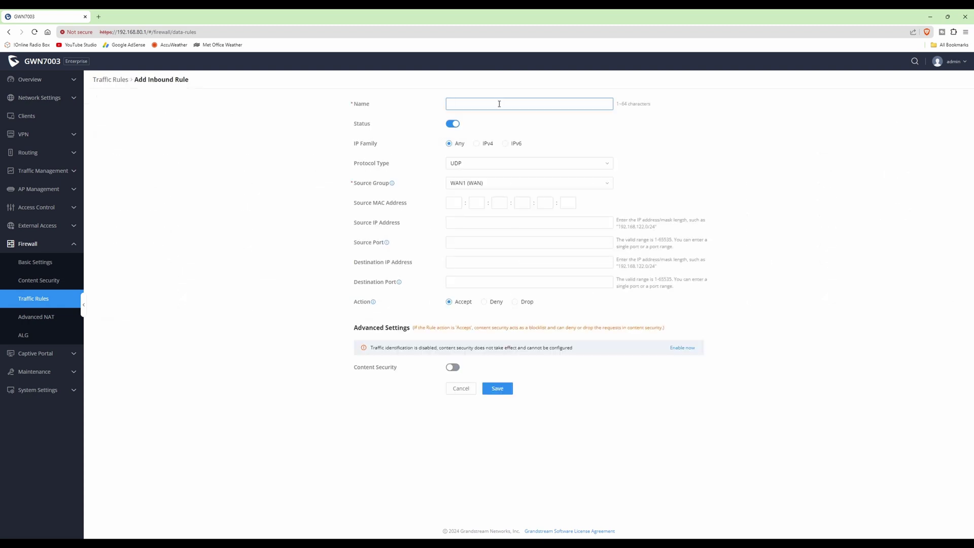
type("Block IOoT to 192.x network")
left_click(481, 168)
left_click(455, 178)
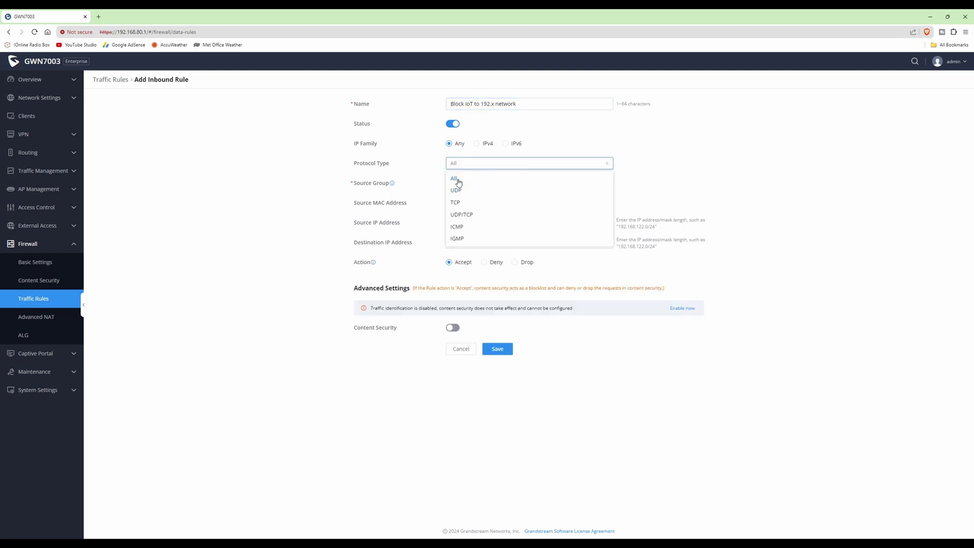
left_click(481, 186)
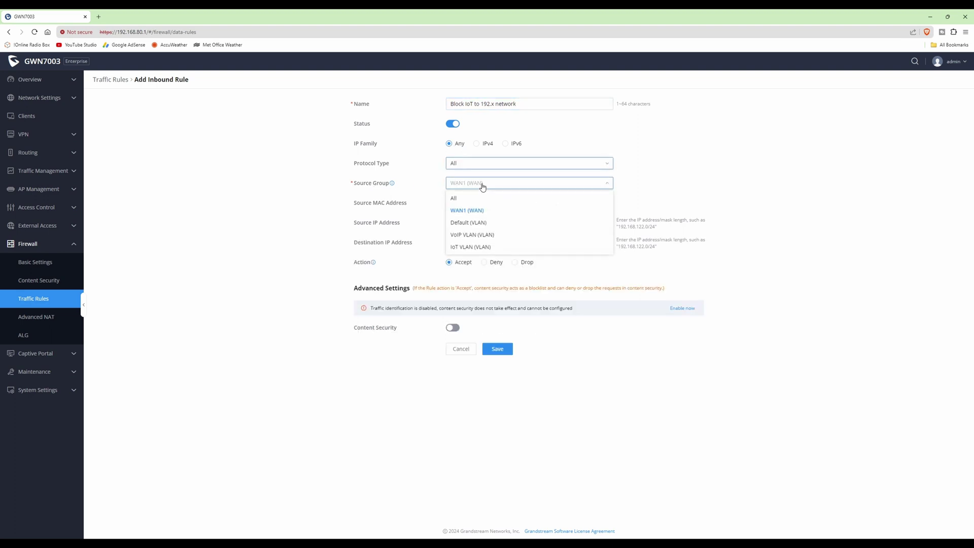
left_click(471, 247)
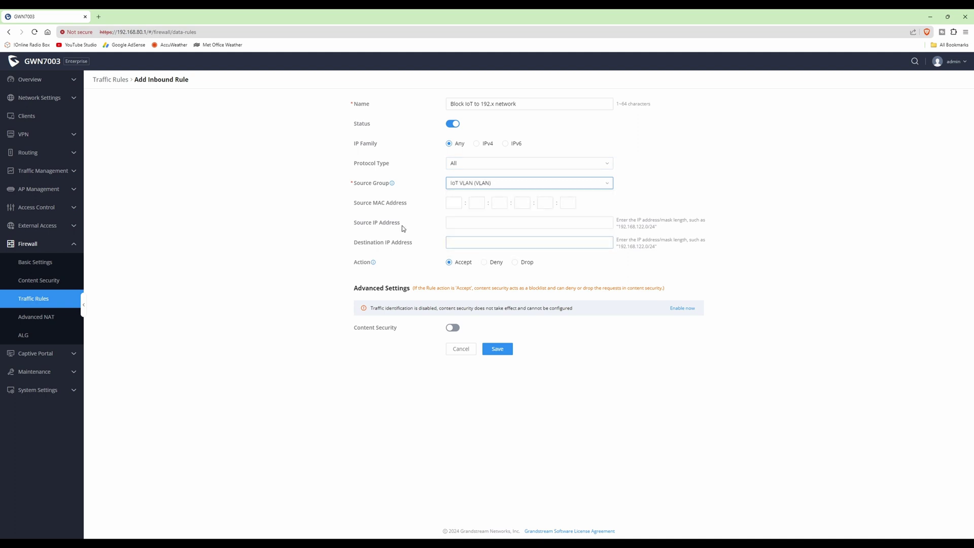
left_click(513, 242)
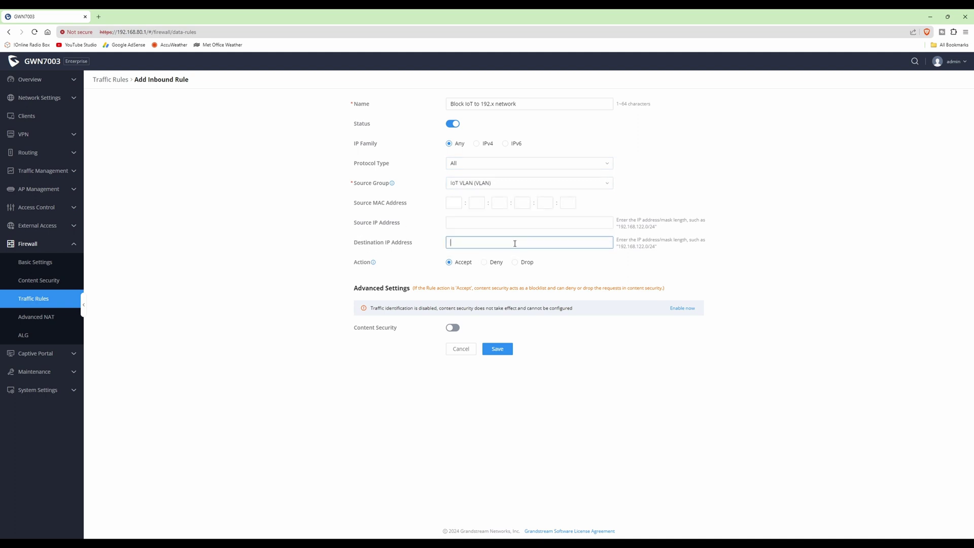
type("192.168.0.0/16")
left_click(522, 264)
left_click(499, 349)
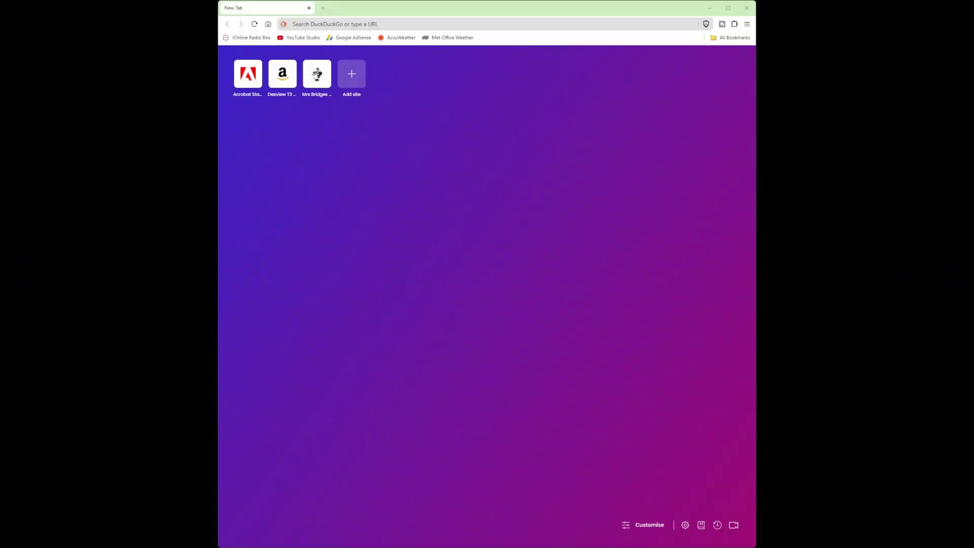
- Test access to the router's management page from the IoT VLAN by browsing to 192.168.4.1
left_click(376, 12)
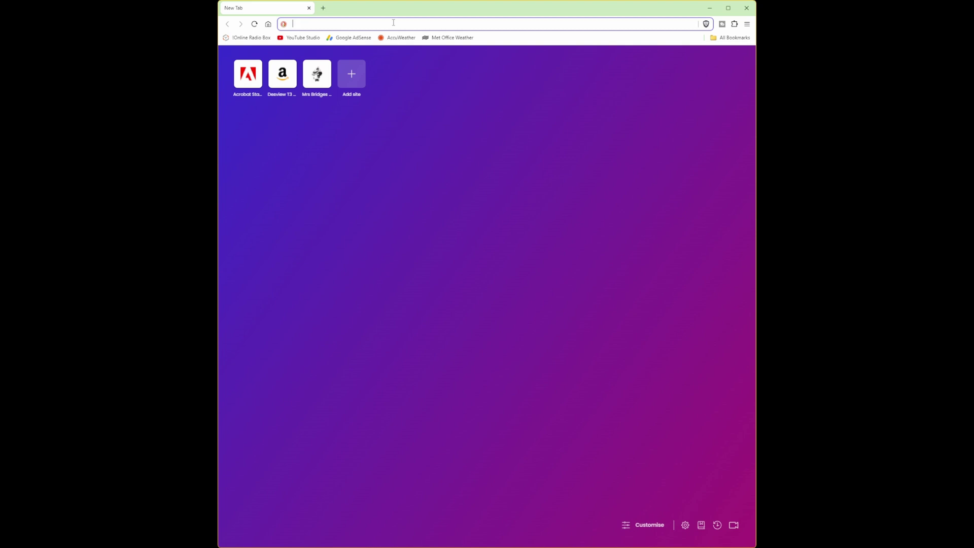
type("192.")
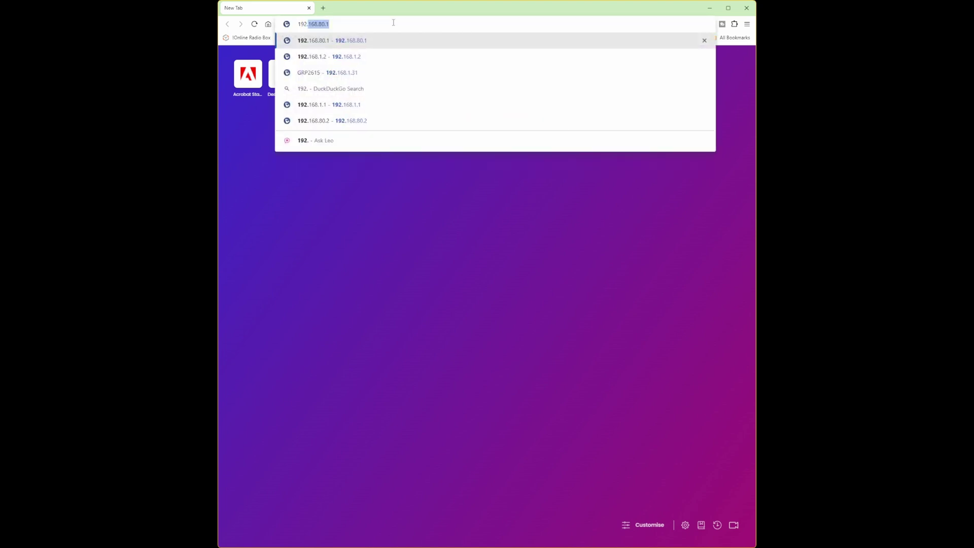
type("168.4.1")
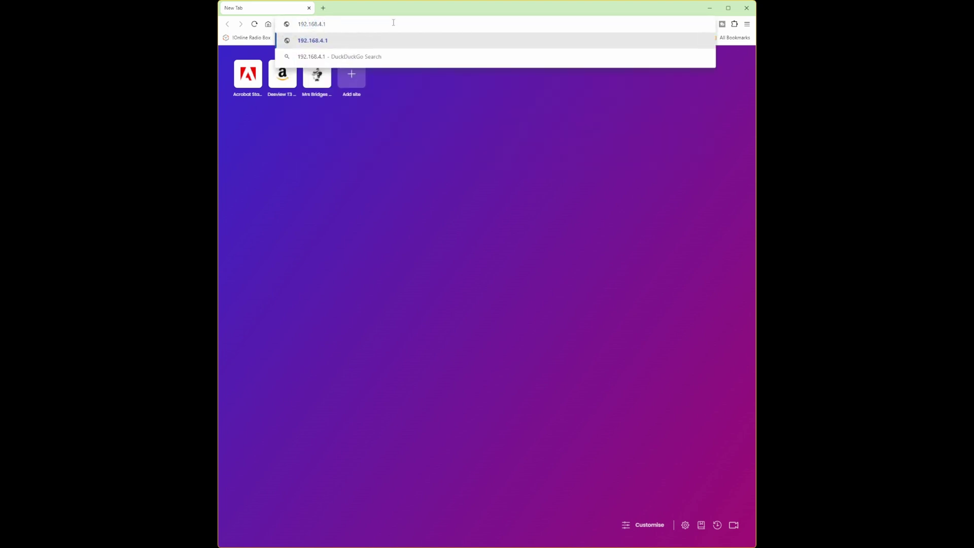
key("Return")
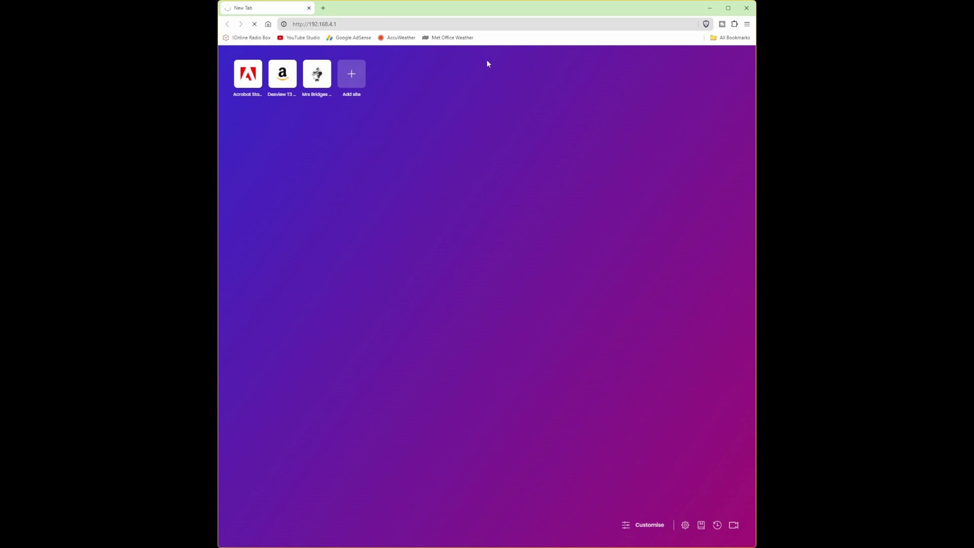
- Test internet access by loading google.co.uk in a new browser tab, and close that tab
left_click(324, 8)
type("go")
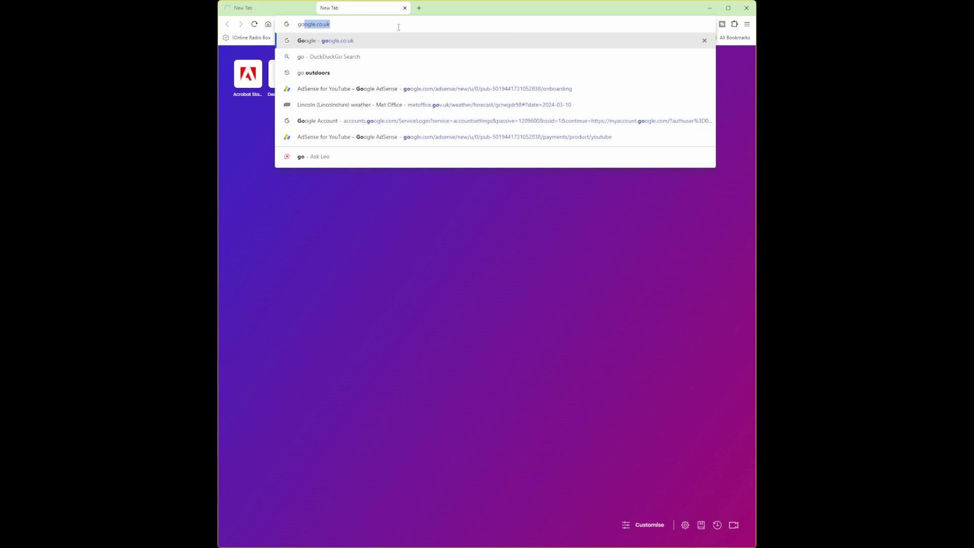
type("ogle.co.uk")
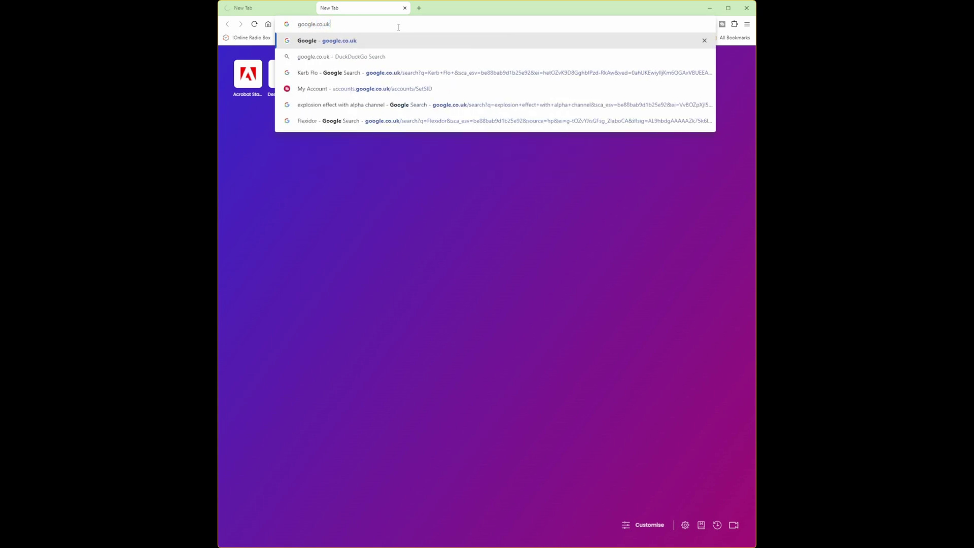
key("Return")
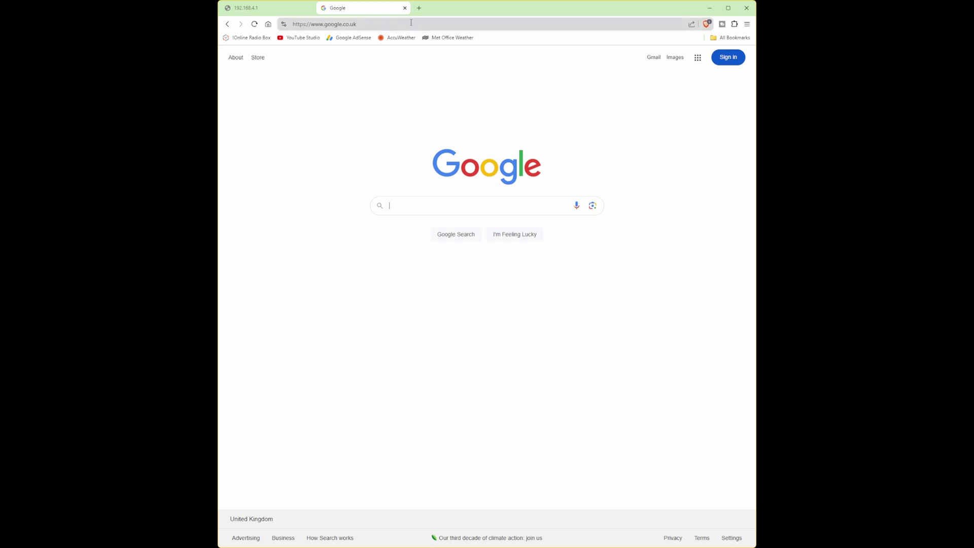
left_click(404, 8)
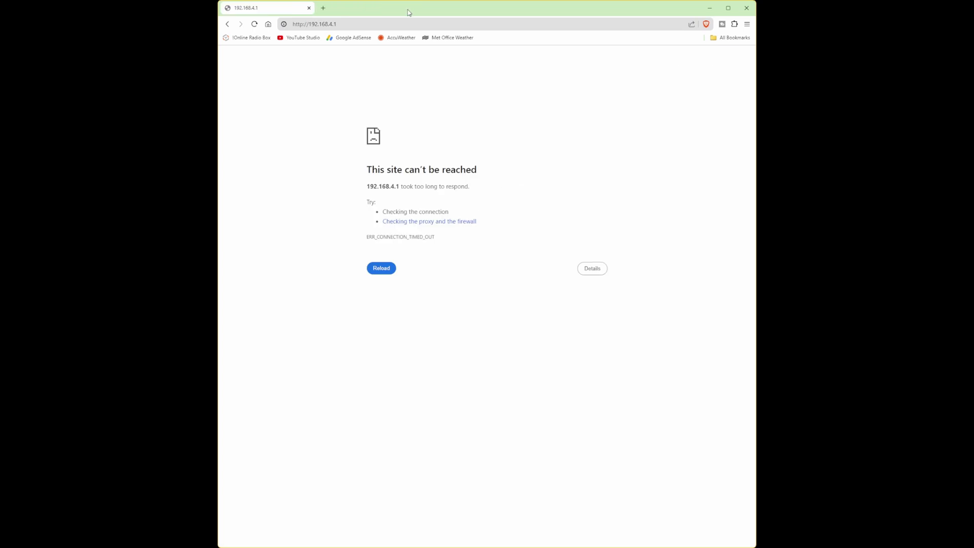